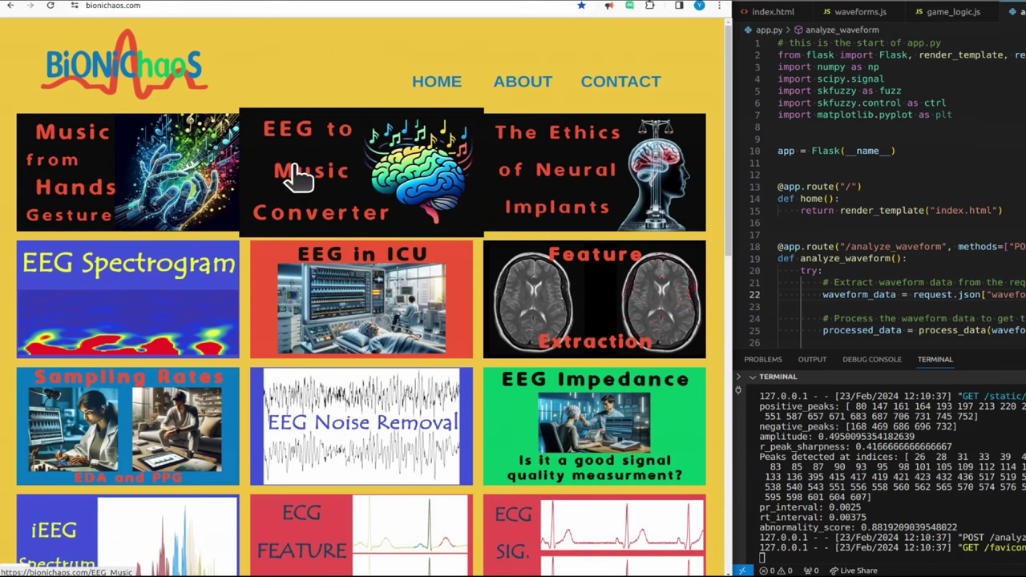
{"action": "left_click", "coordinate": [343, 178]}
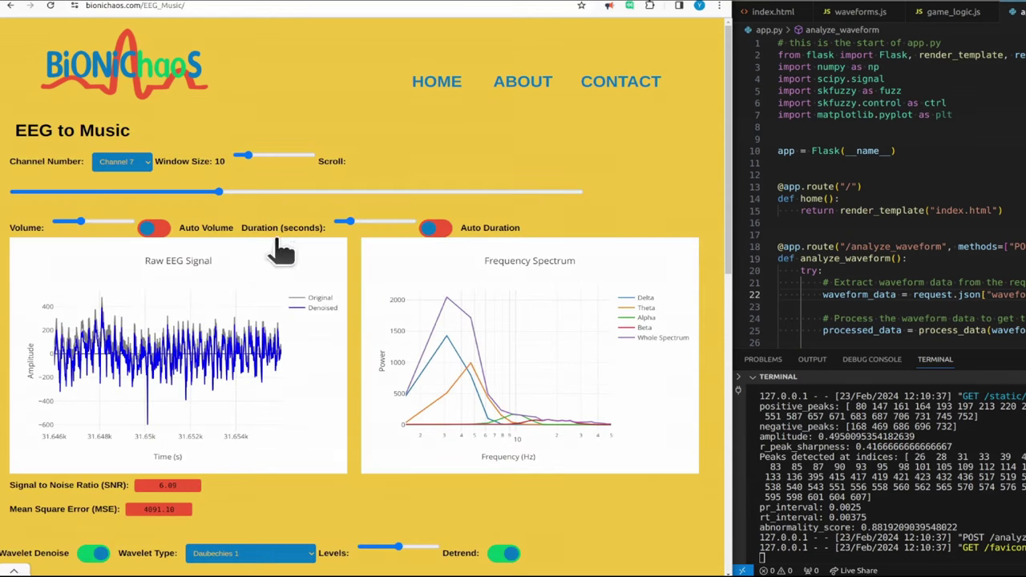
{"action": "left_click", "coordinate": [120, 162]}
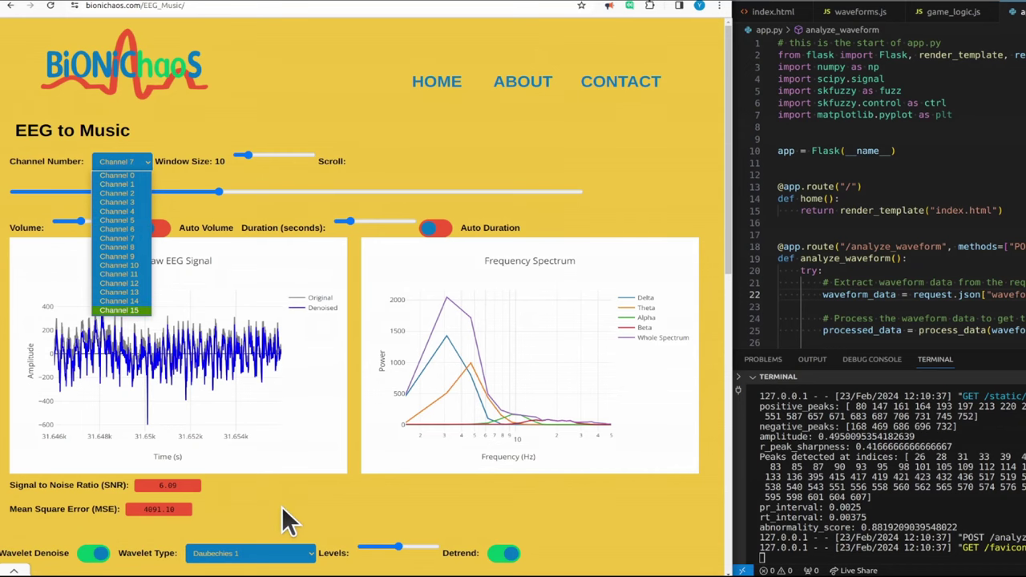
{"action": "scroll", "coordinate": [280, 507], "scroll_direction": "down", "scroll_amount": 3}
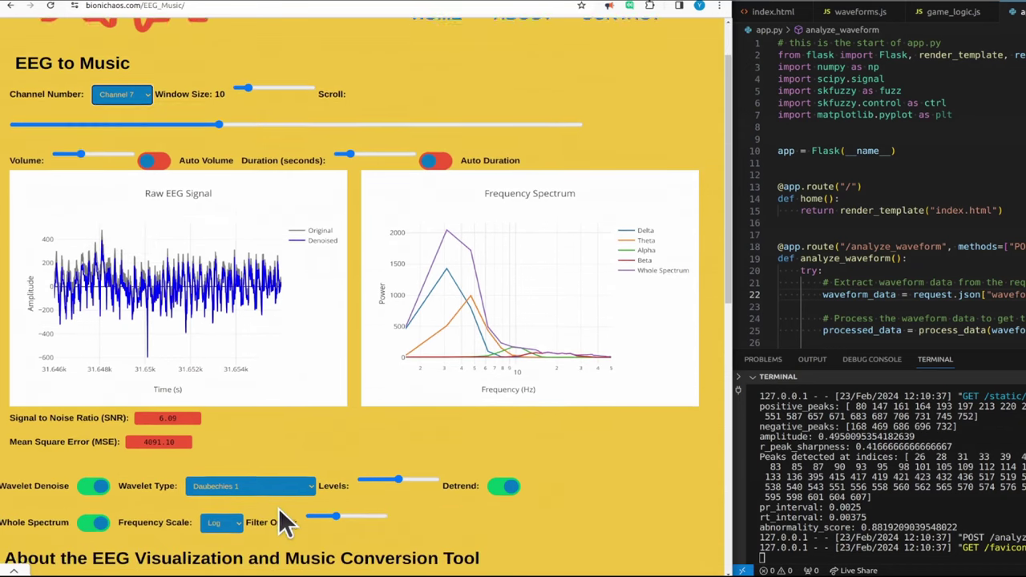
{"action": "scroll", "coordinate": [134, 519], "scroll_direction": "down", "scroll_amount": 4}
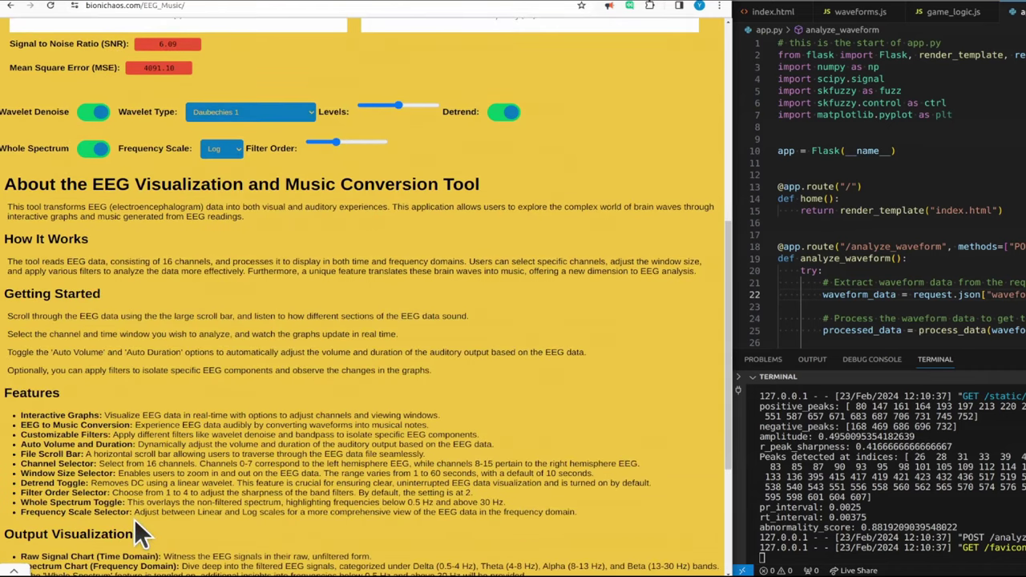
{"action": "scroll", "coordinate": [140, 517], "scroll_direction": "down", "scroll_amount": 4}
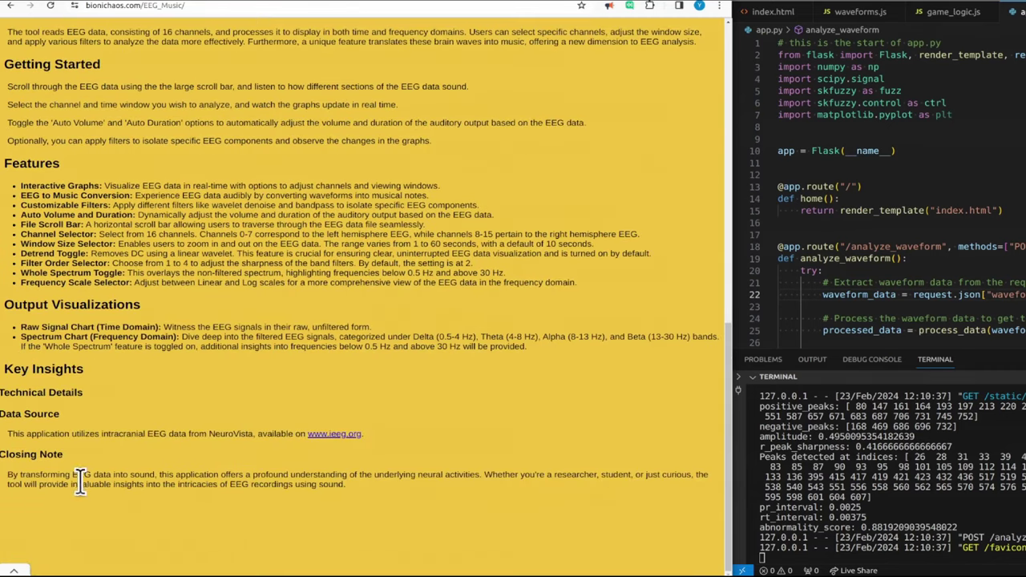
{"action": "scroll", "coordinate": [358, 441], "scroll_direction": "up", "scroll_amount": 10}
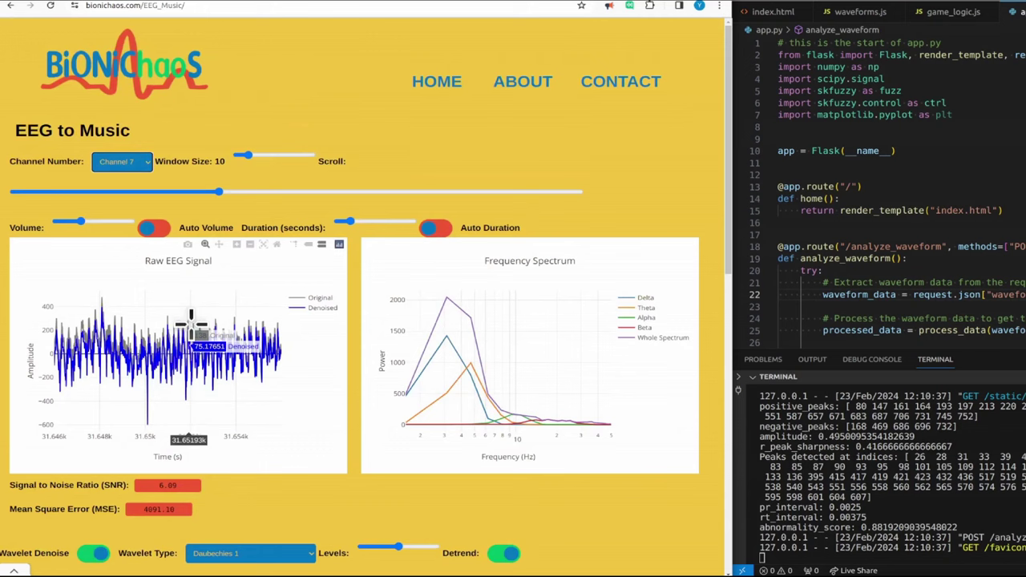
Nudge the time window slightly later and turn on Auto Volume and Auto Duration.
{"action": "left_click", "coordinate": [240, 192]}
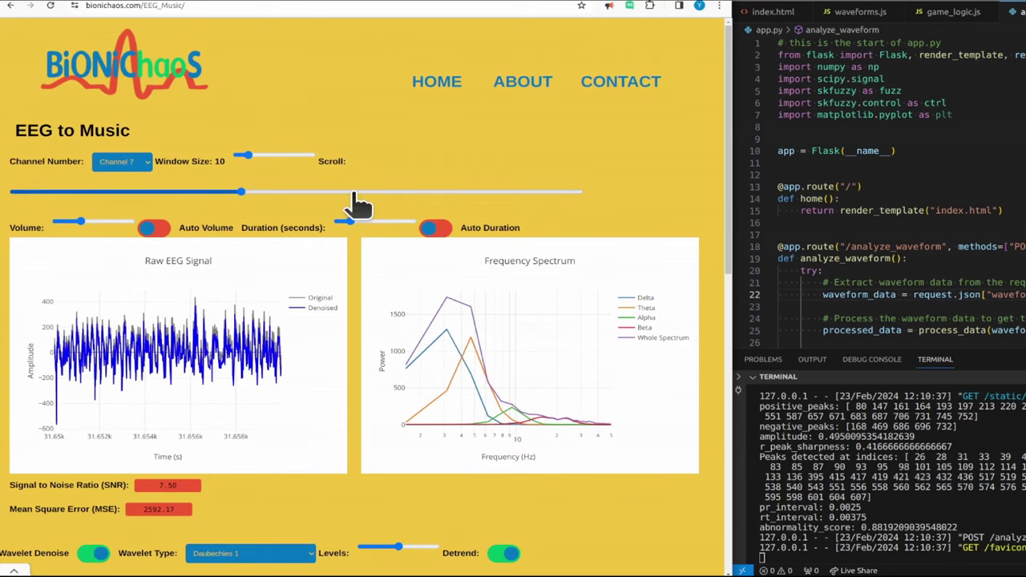
{"action": "left_click", "coordinate": [155, 228]}
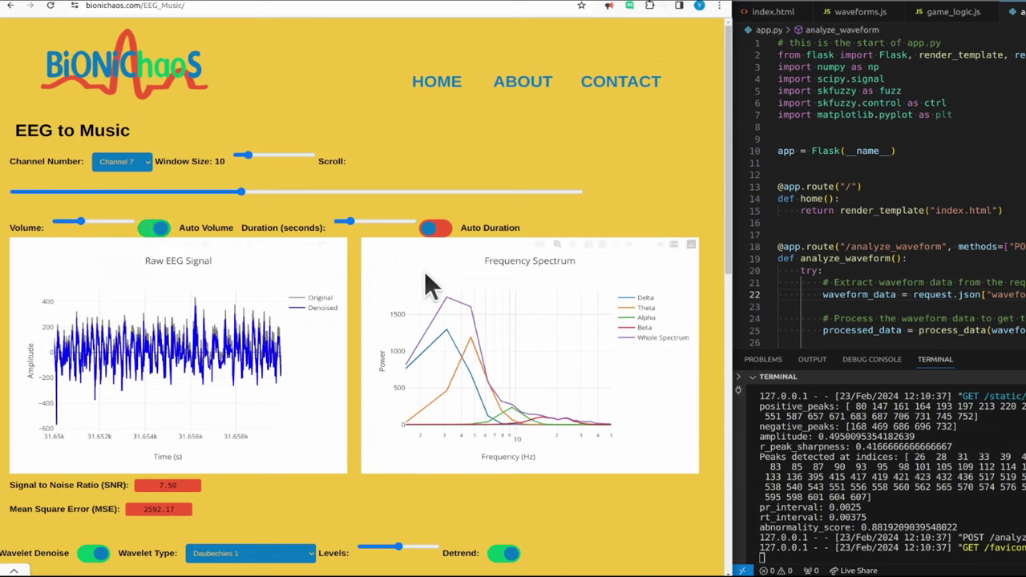
{"action": "left_click", "coordinate": [435, 228]}
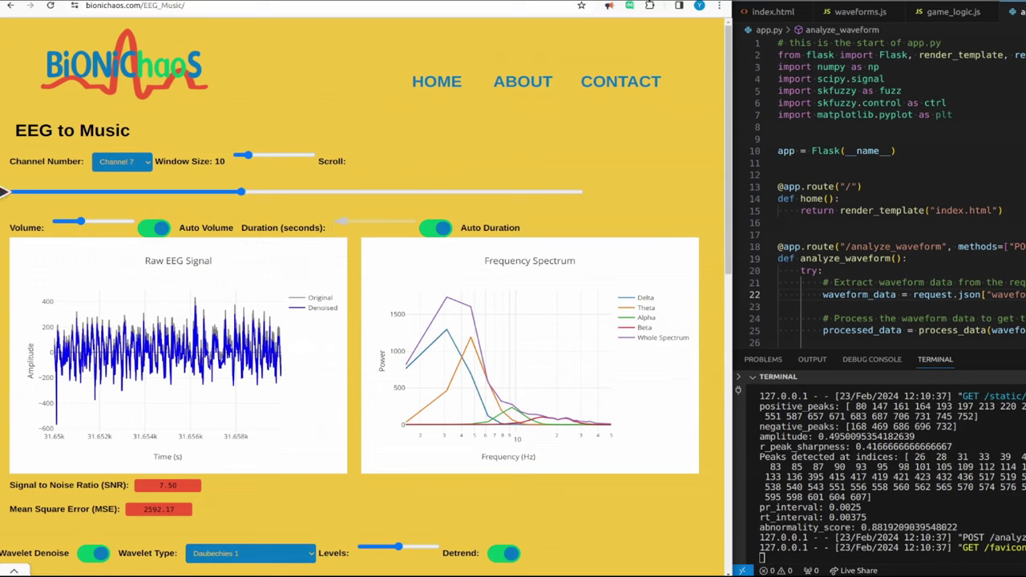
Move the Scroll slider from the recording's start through the middle to its very end.
{"action": "left_click", "coordinate": [8, 191]}
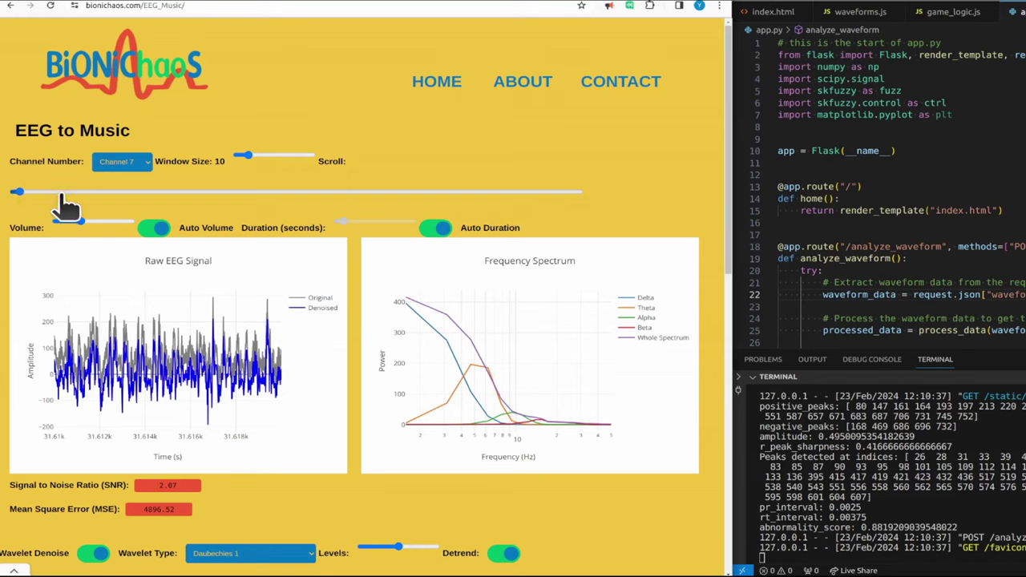
{"action": "left_click", "coordinate": [144, 191]}
{"action": "left_click_drag", "start_coordinate": [145, 192], "coordinate": [217, 192]}
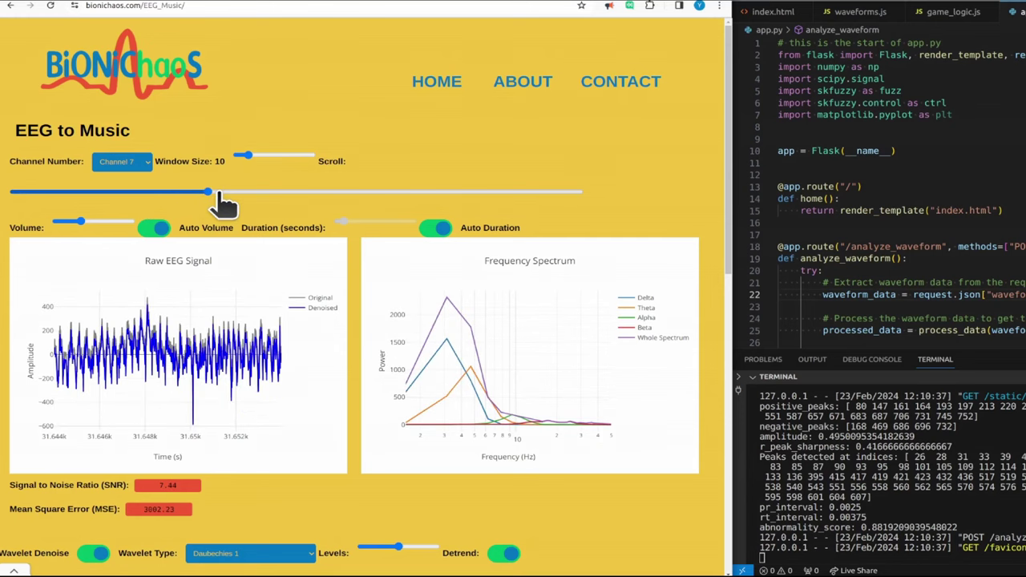
{"action": "left_click", "coordinate": [550, 192]}
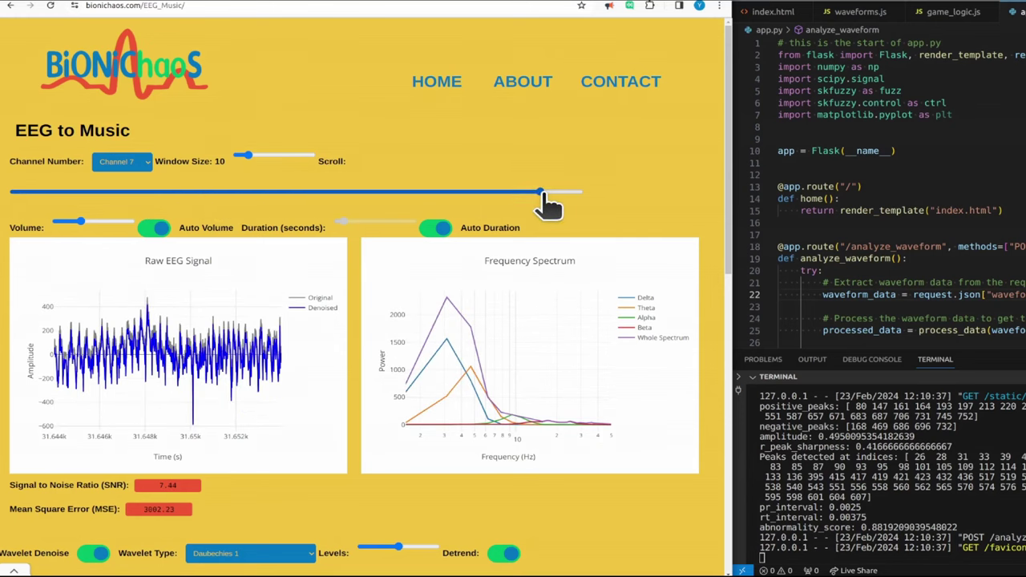
{"action": "left_click_drag", "start_coordinate": [553, 193], "coordinate": [563, 192]}
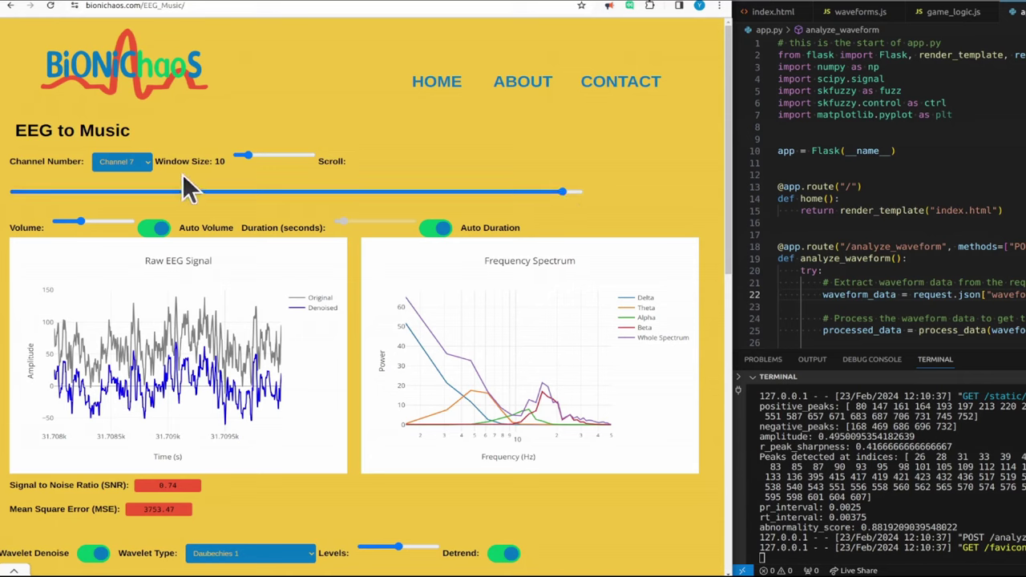
Return to the recording's start, try Window Size 100, settle on 14 seconds, then scroll far right.
{"action": "left_click_drag", "start_coordinate": [95, 195], "coordinate": [17, 192]}
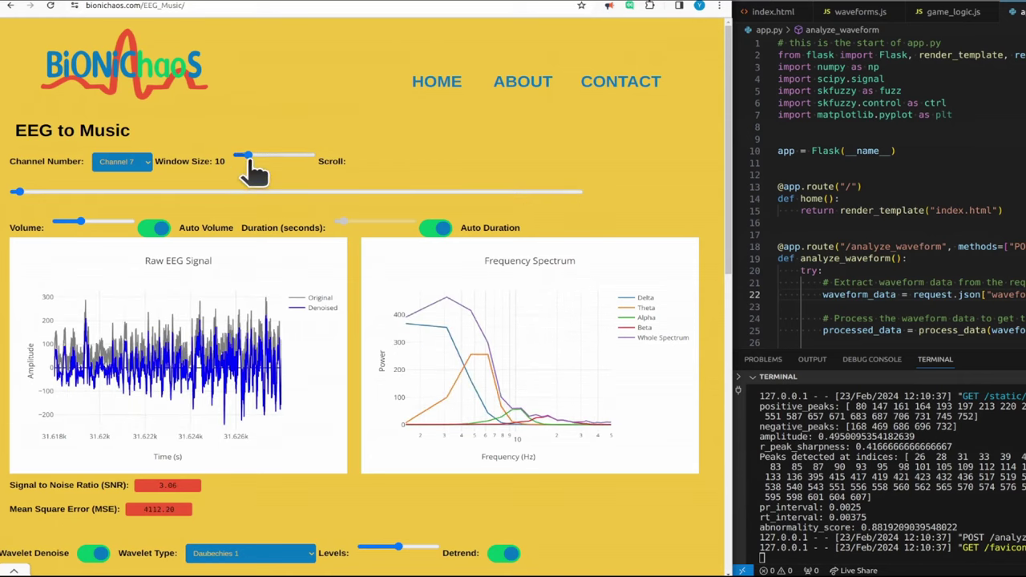
{"action": "left_click_drag", "start_coordinate": [249, 156], "coordinate": [310, 157]}
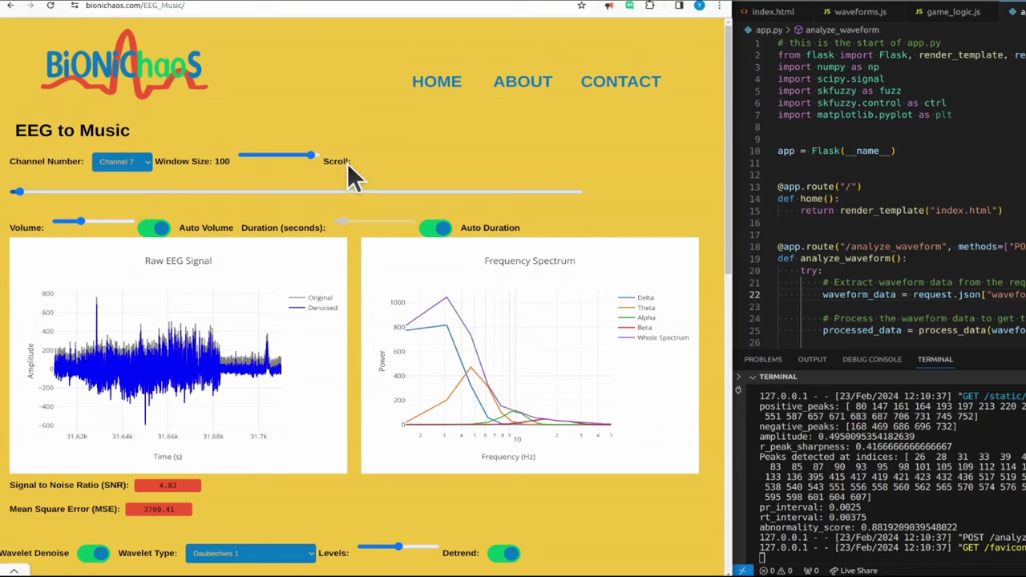
{"action": "left_click_drag", "start_coordinate": [311, 155], "coordinate": [258, 156]}
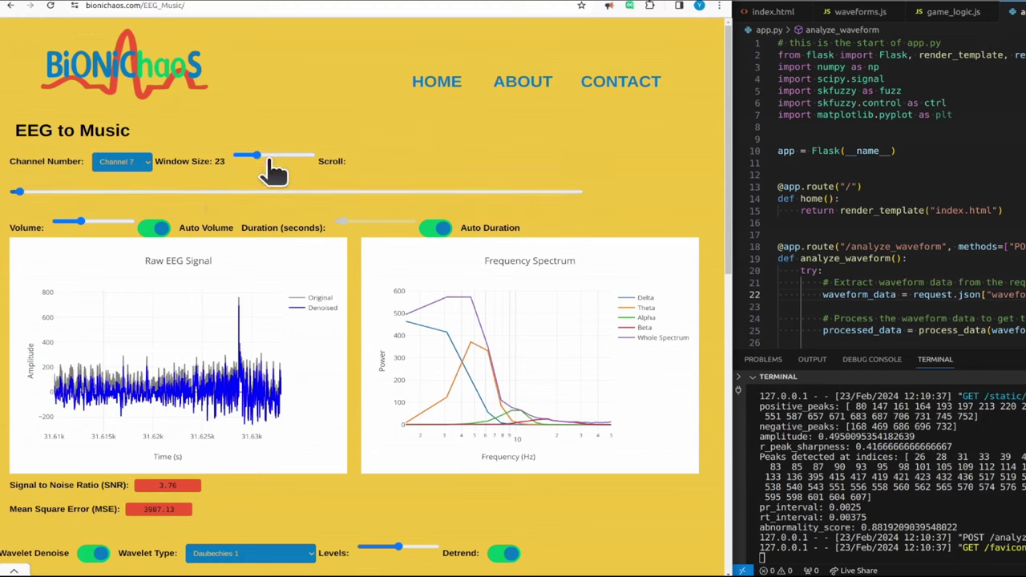
{"action": "left_click_drag", "start_coordinate": [257, 155], "coordinate": [250, 155]}
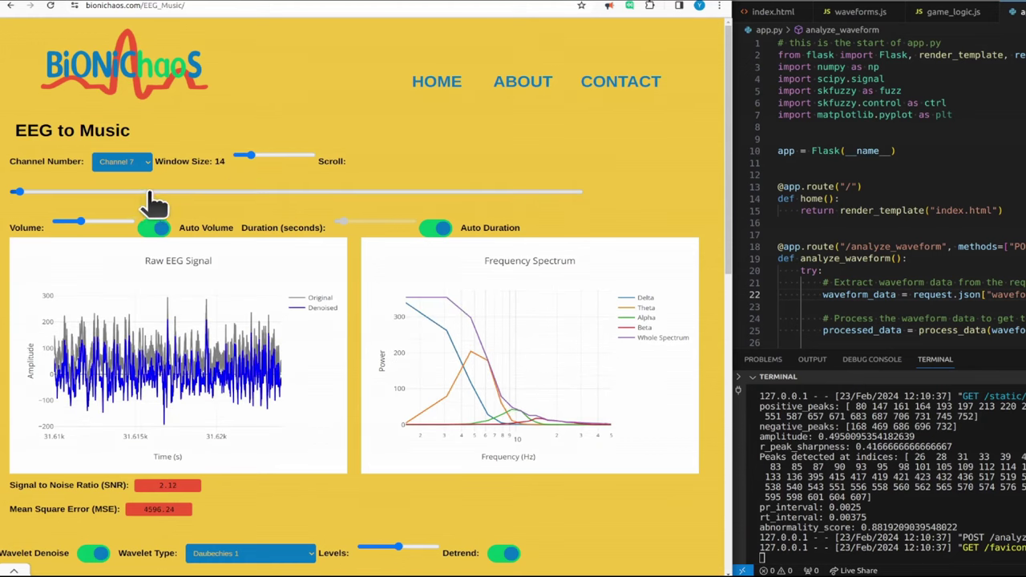
{"action": "left_click", "coordinate": [77, 193]}
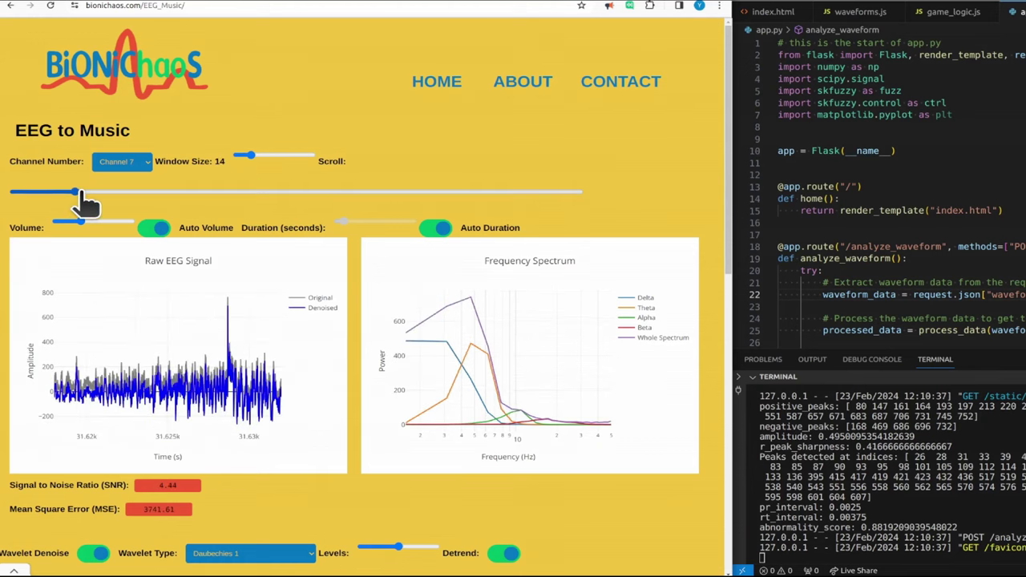
{"action": "left_click_drag", "start_coordinate": [78, 193], "coordinate": [518, 192]}
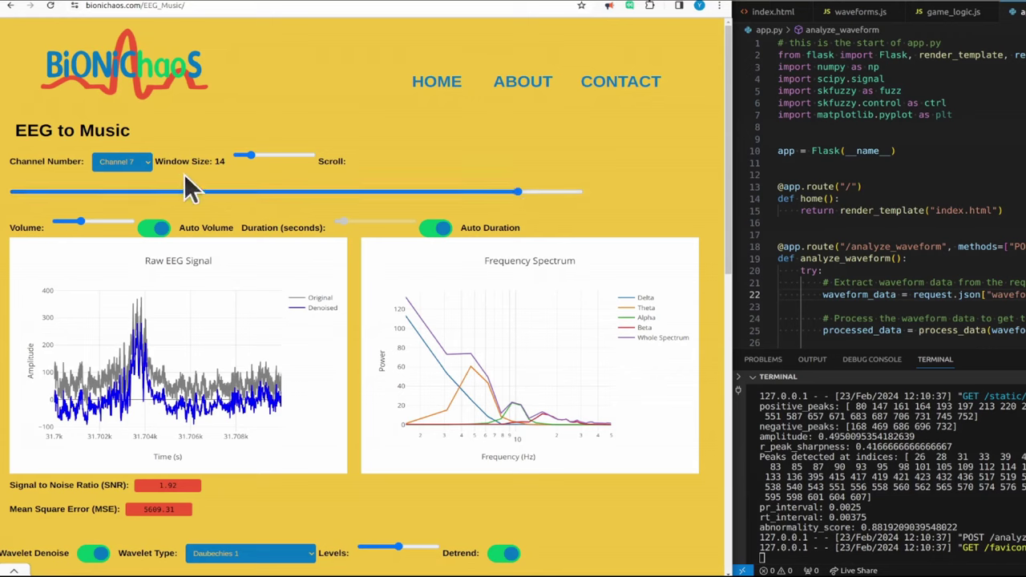
Switch the plots to Channel 14, shift its window earlier, then dismiss the address bar selection.
{"action": "left_click_drag", "start_coordinate": [73, 184], "coordinate": [73, 185]}
{"action": "left_click", "coordinate": [120, 161]}
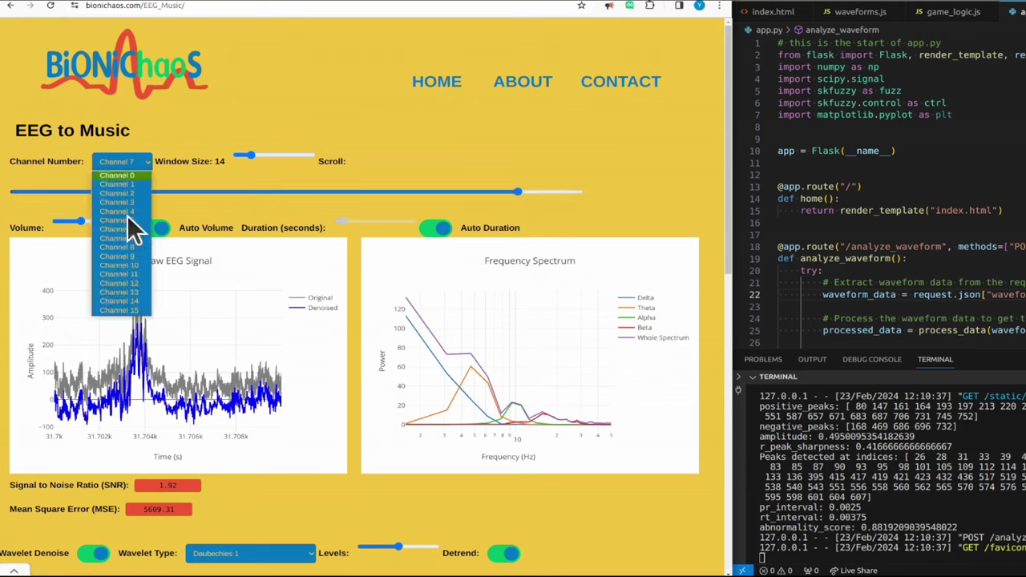
{"action": "left_click", "coordinate": [113, 301]}
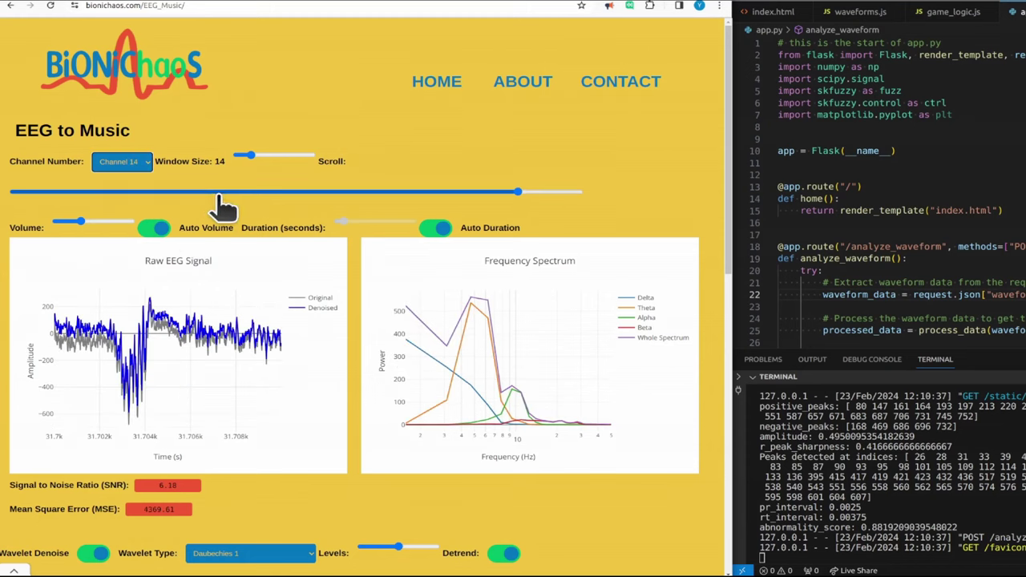
{"action": "left_click", "coordinate": [198, 193]}
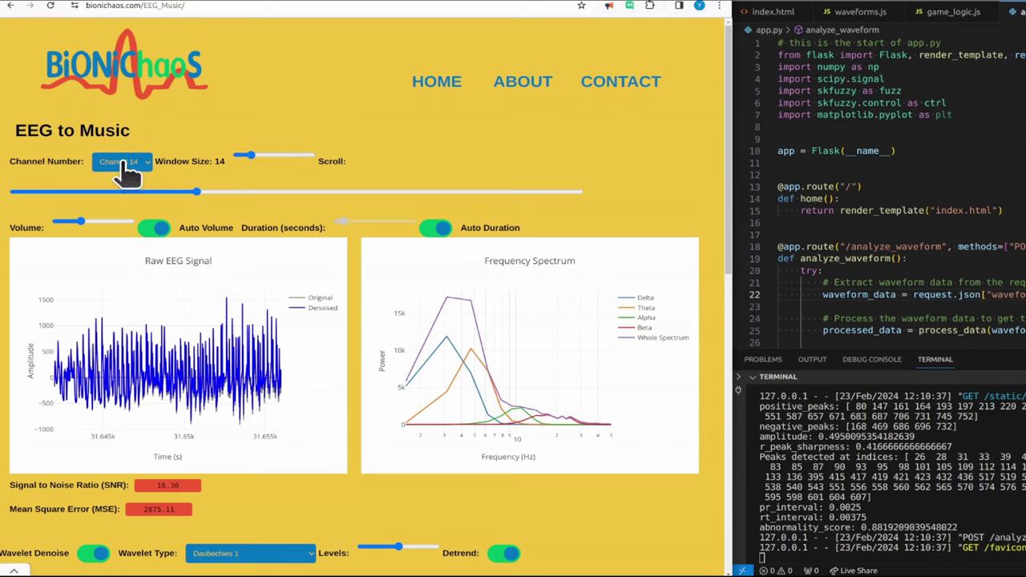
{"action": "left_click", "coordinate": [194, 10]}
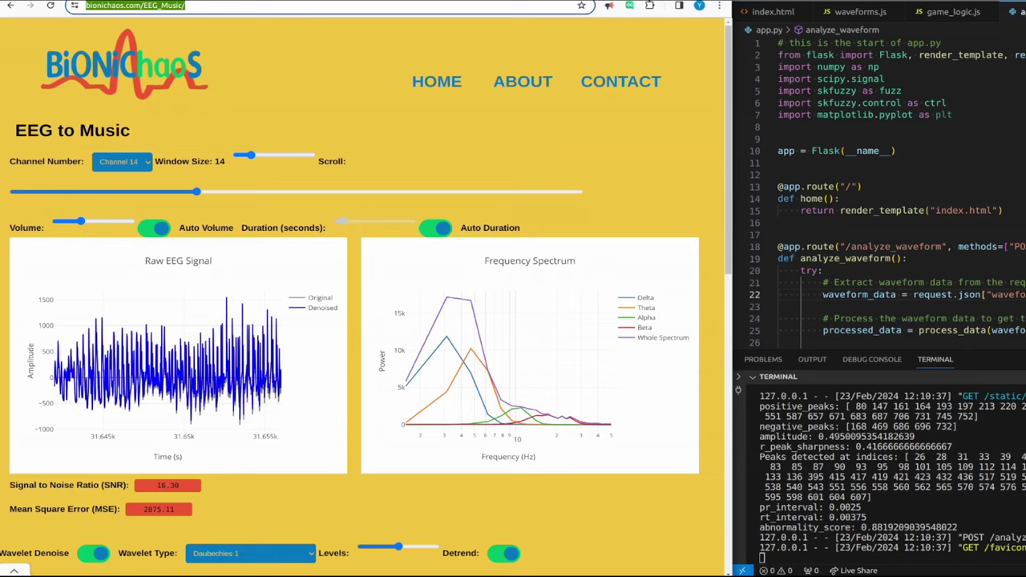
{"action": "key", "text": "Escape"}
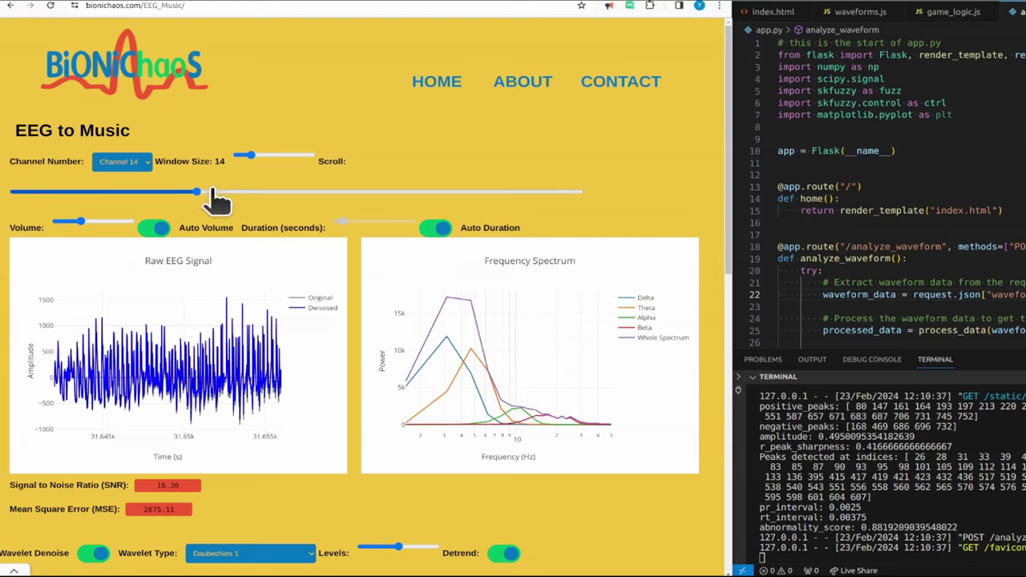
Show Channel 1 with a 100-second window starting at the recording's beginning.
{"action": "left_click", "coordinate": [120, 162]}
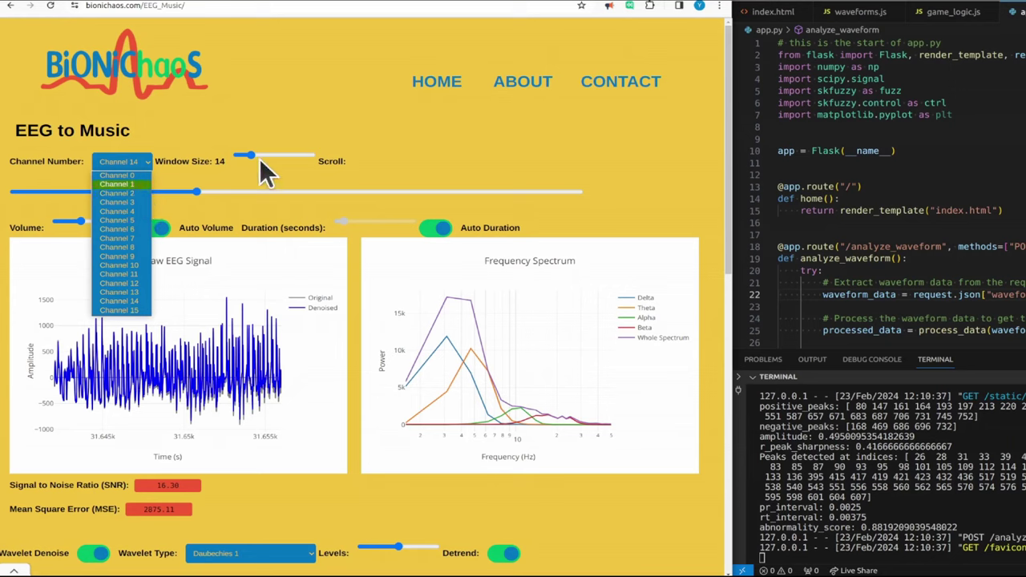
{"action": "left_click", "coordinate": [108, 185]}
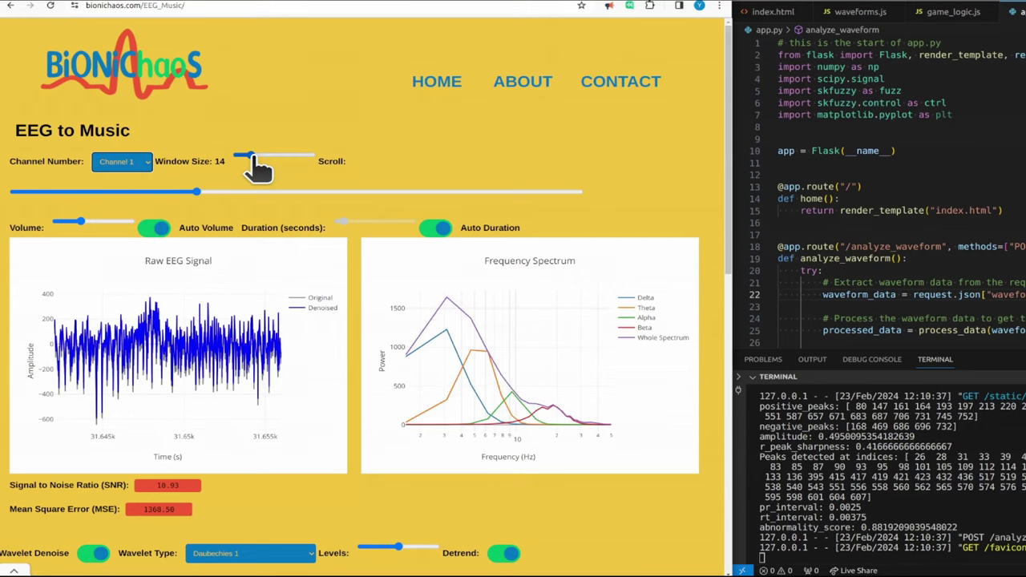
{"action": "left_click_drag", "start_coordinate": [255, 155], "coordinate": [311, 156]}
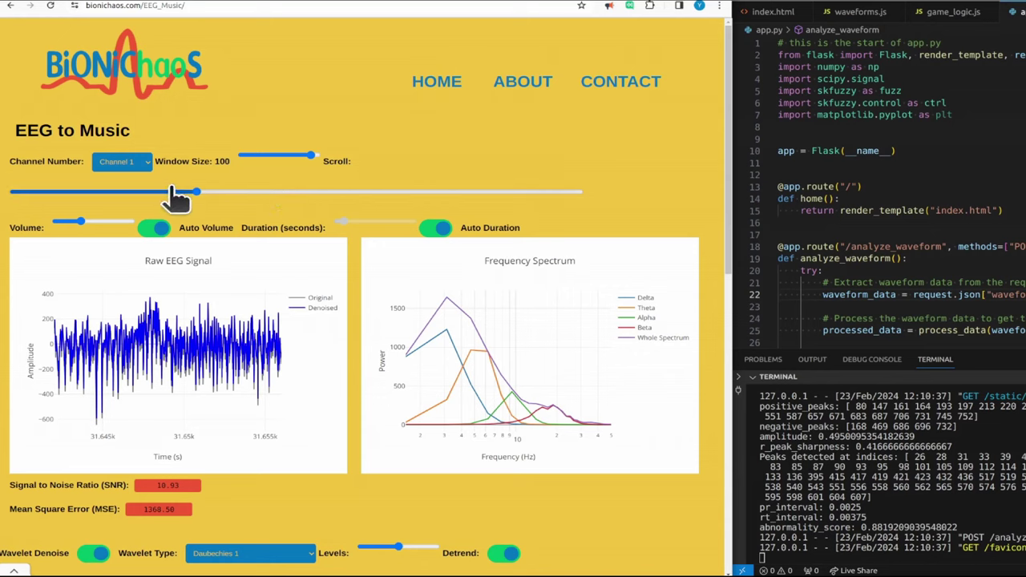
{"action": "left_click_drag", "start_coordinate": [197, 193], "coordinate": [7, 206]}
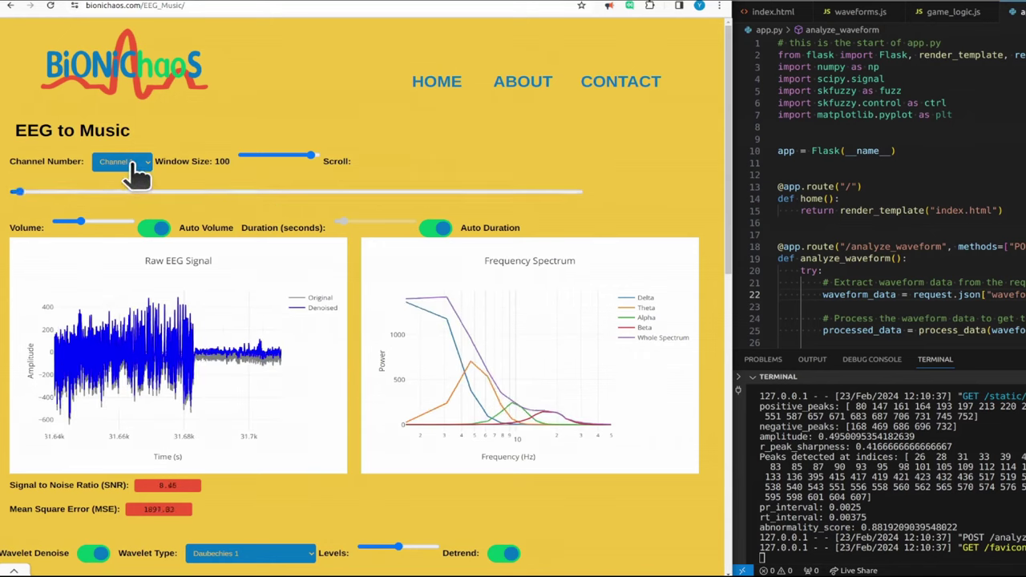
Cycle the Channel Number through 4, 7 and 4 again, ending on Channel 13.
{"action": "left_click", "coordinate": [135, 166]}
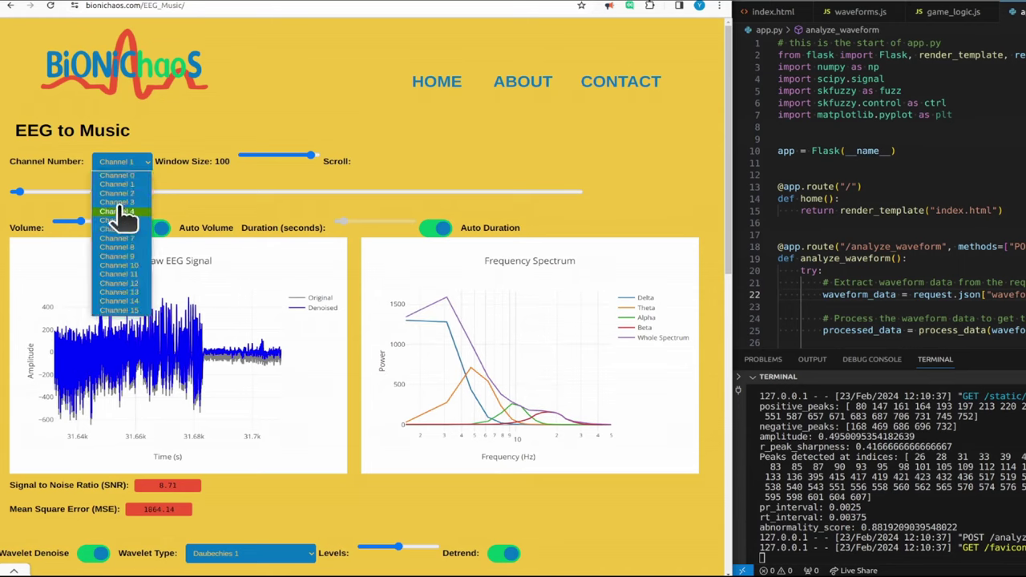
{"action": "left_click", "coordinate": [116, 210]}
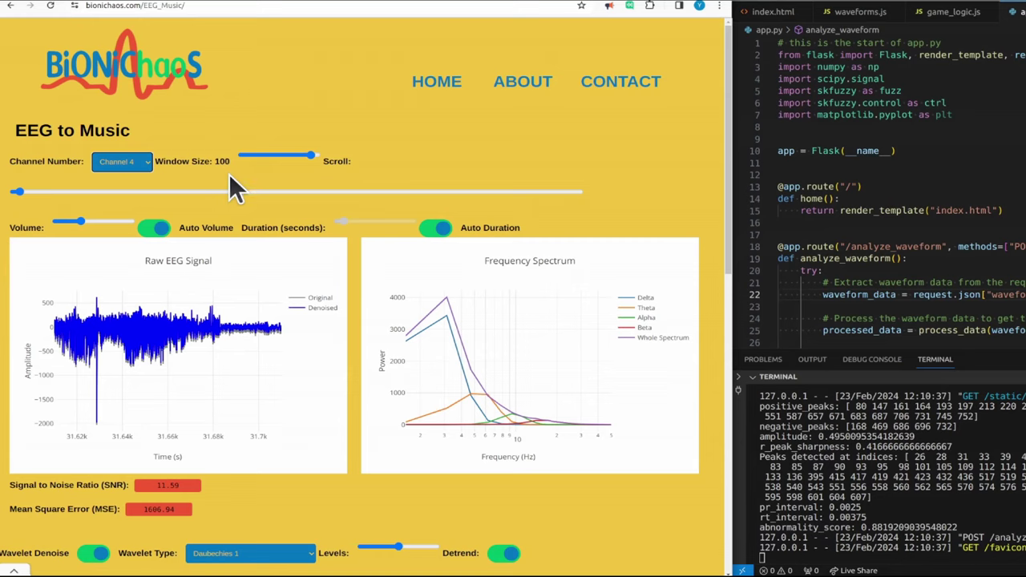
{"action": "left_click", "coordinate": [127, 169]}
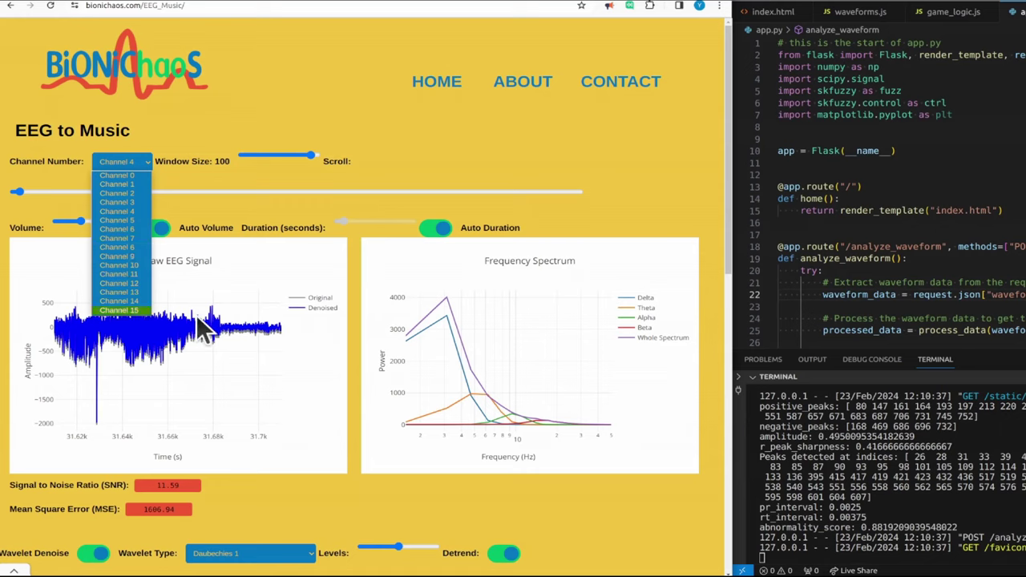
{"action": "left_click", "coordinate": [112, 239]}
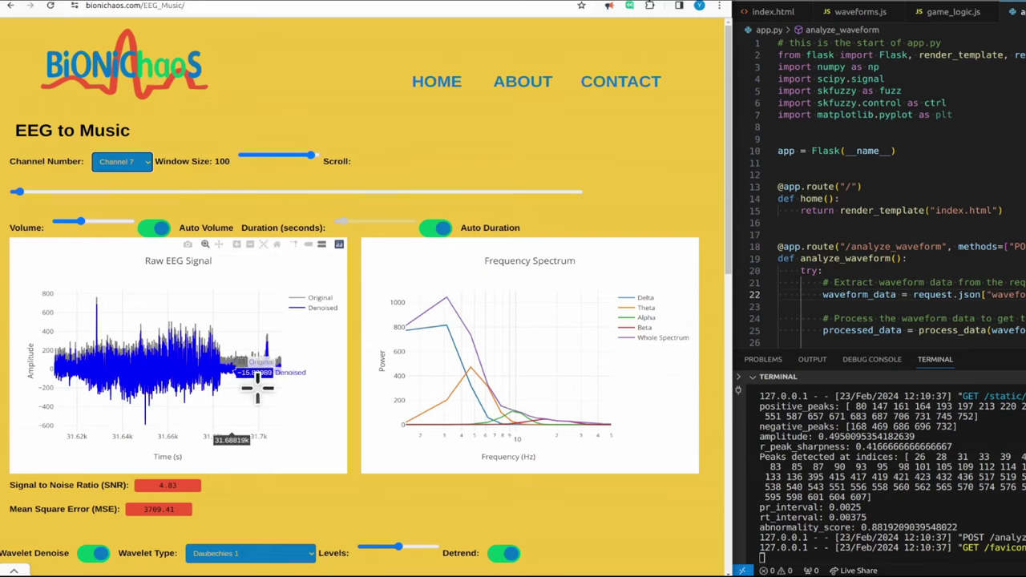
{"action": "left_click", "coordinate": [121, 161]}
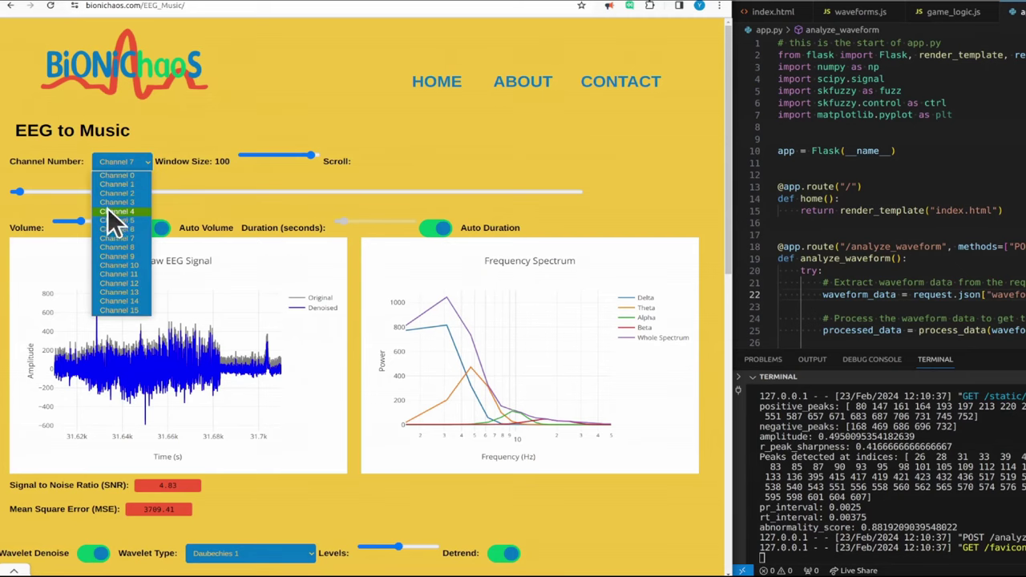
{"action": "left_click", "coordinate": [112, 211]}
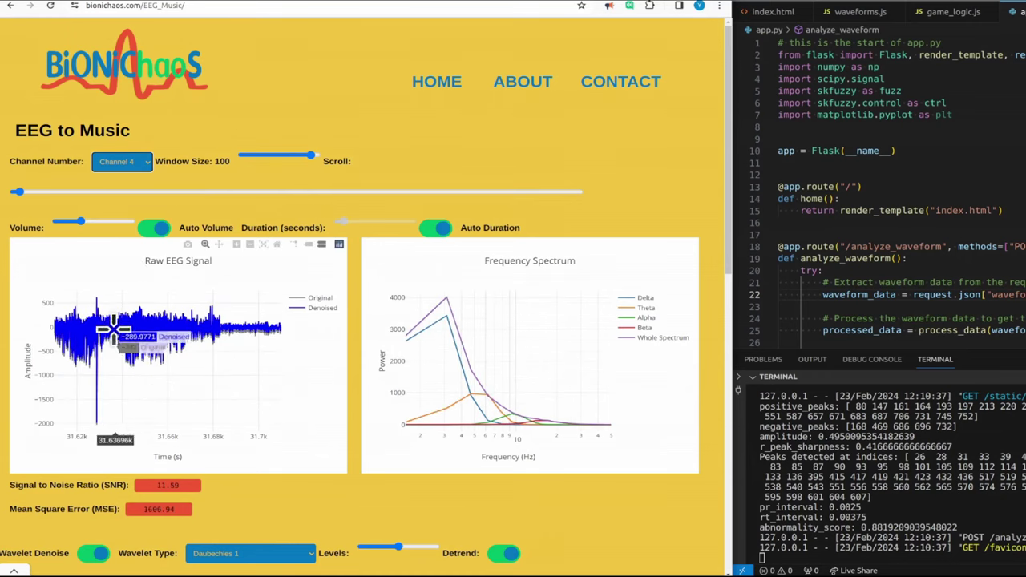
{"action": "left_click", "coordinate": [102, 170]}
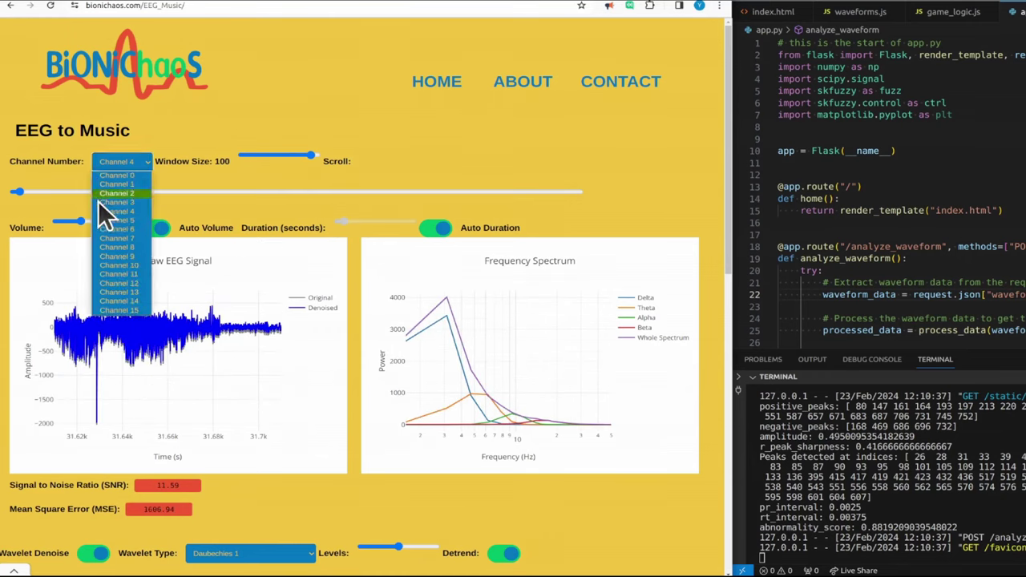
{"action": "left_click", "coordinate": [117, 293]}
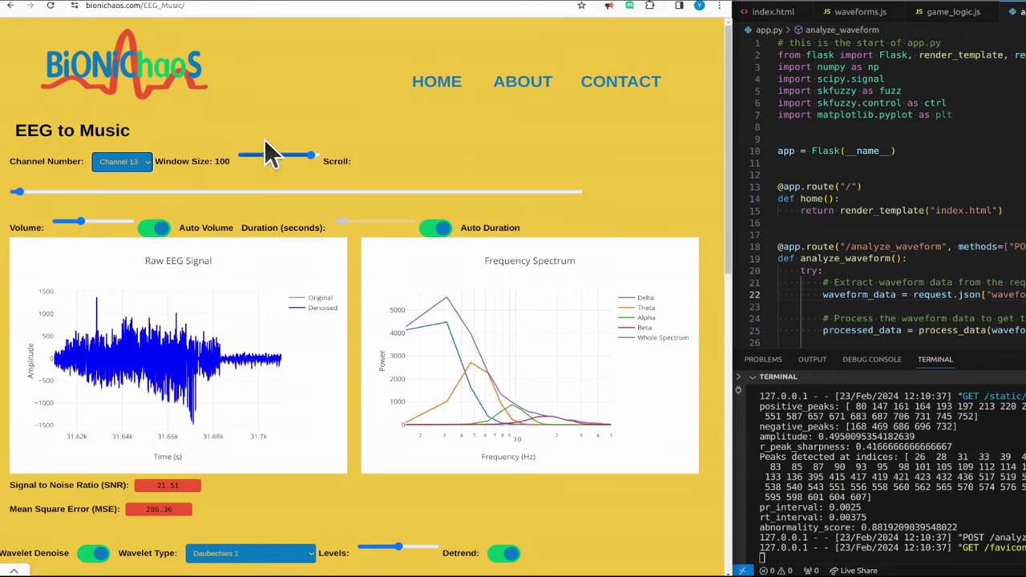
{"action": "scroll", "coordinate": [213, 510], "scroll_direction": "down", "scroll_amount": 3}
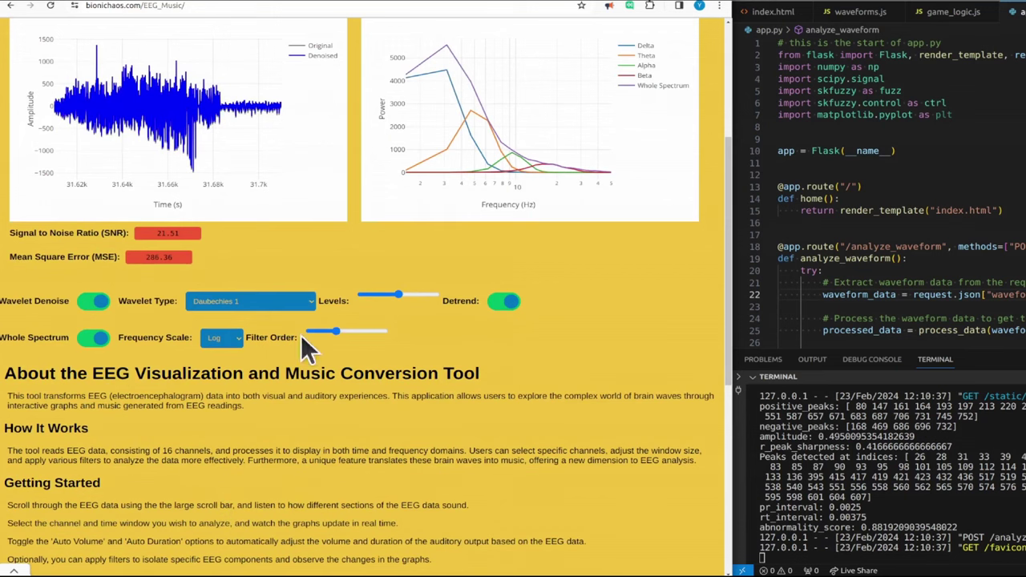
{"action": "left_click", "coordinate": [265, 301]}
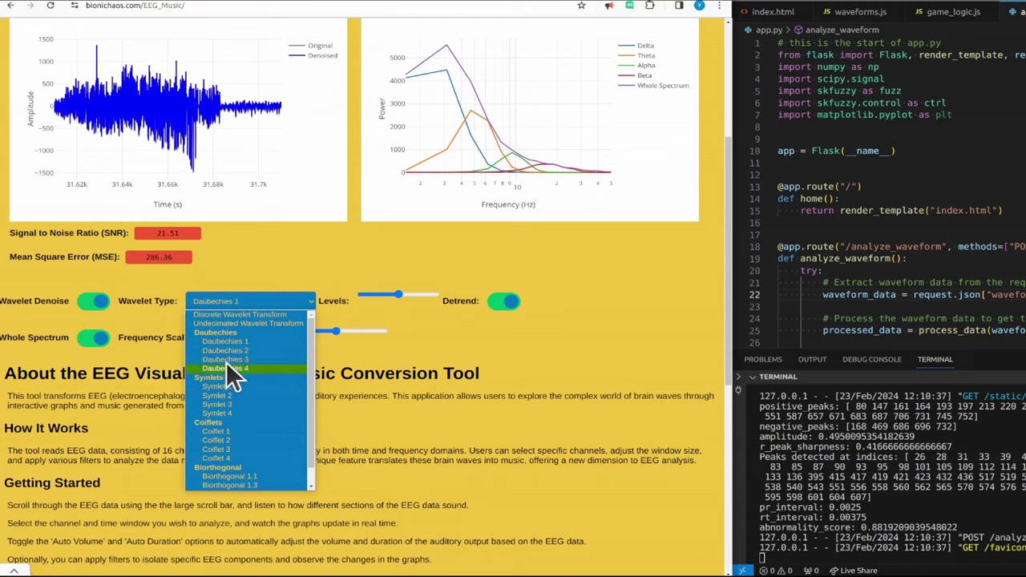
{"action": "left_click", "coordinate": [108, 451]}
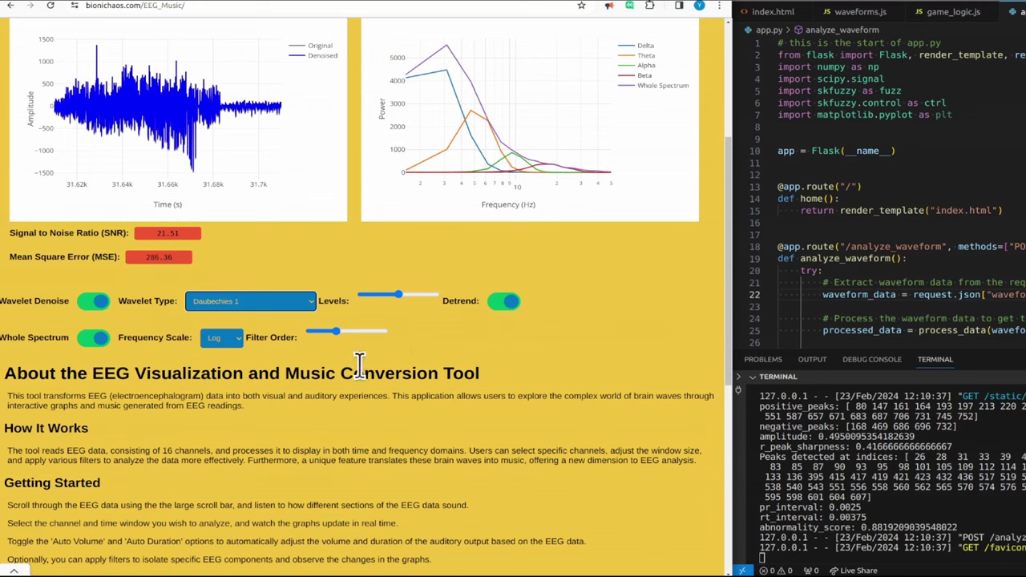
{"action": "scroll", "coordinate": [92, 370], "scroll_direction": "up", "scroll_amount": 1}
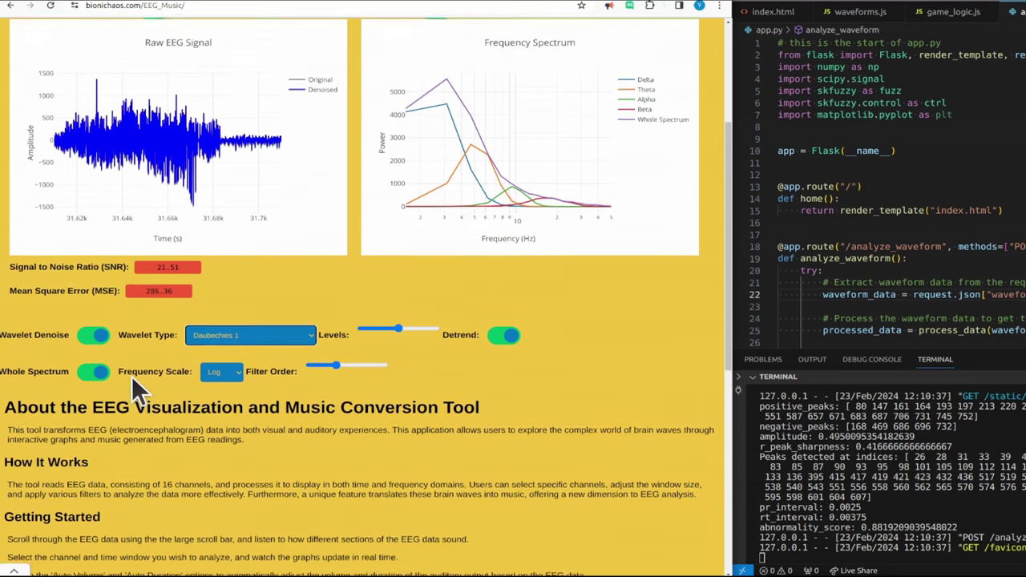
{"action": "left_click", "coordinate": [95, 364]}
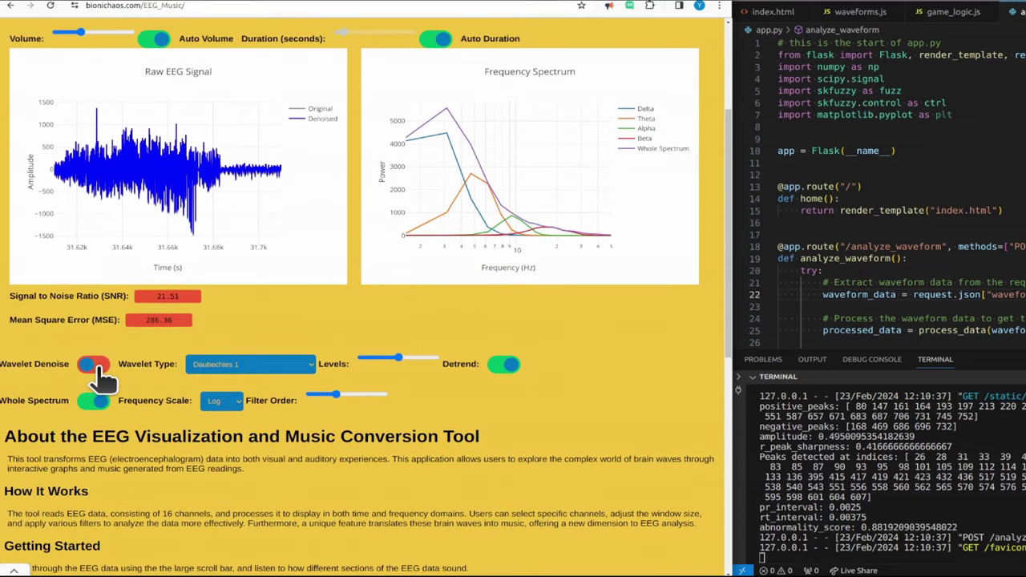
{"action": "left_click", "coordinate": [95, 365]}
{"action": "scroll", "coordinate": [191, 418], "scroll_direction": "up", "scroll_amount": 2}
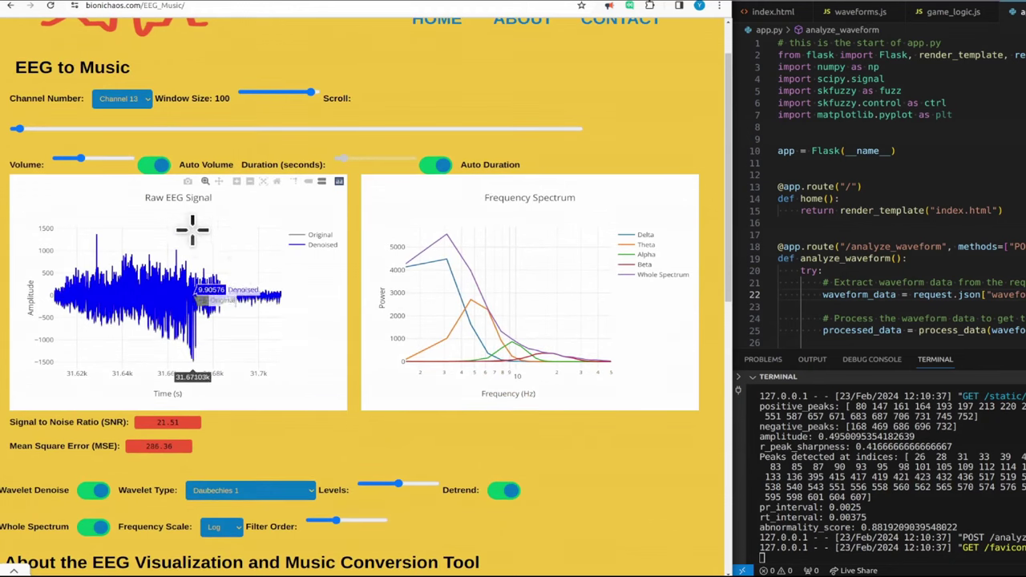
Shrink Window Size to 2 and switch the plots to Channel 7.
{"action": "left_click_drag", "start_coordinate": [252, 94], "coordinate": [242, 92]}
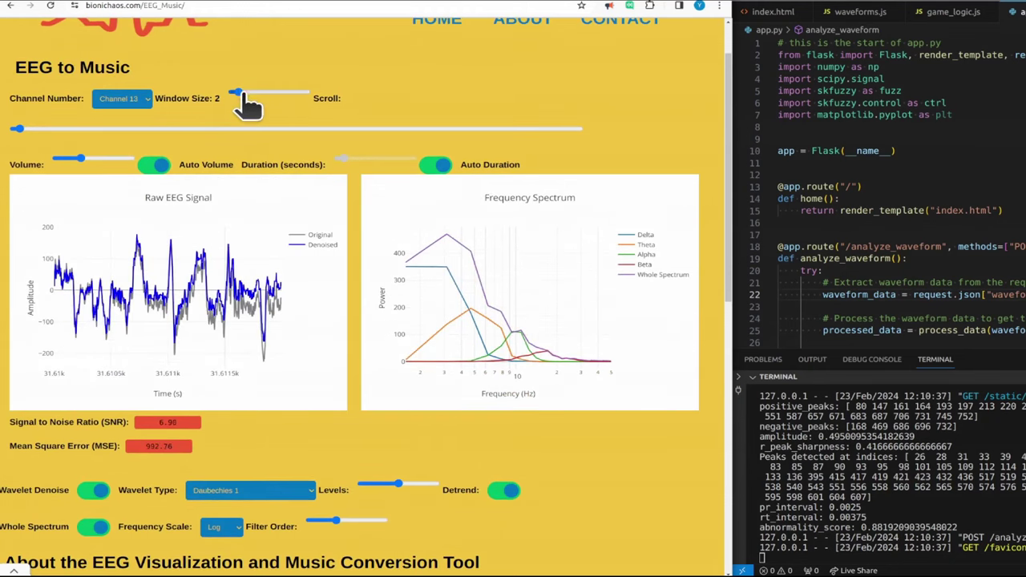
{"action": "left_click", "coordinate": [138, 98]}
{"action": "left_click", "coordinate": [128, 174]}
Move the viewed window later in the recording and hide the whole-spectrum curve.
{"action": "left_click", "coordinate": [121, 129]}
{"action": "left_click_drag", "start_coordinate": [148, 133], "coordinate": [279, 128]}
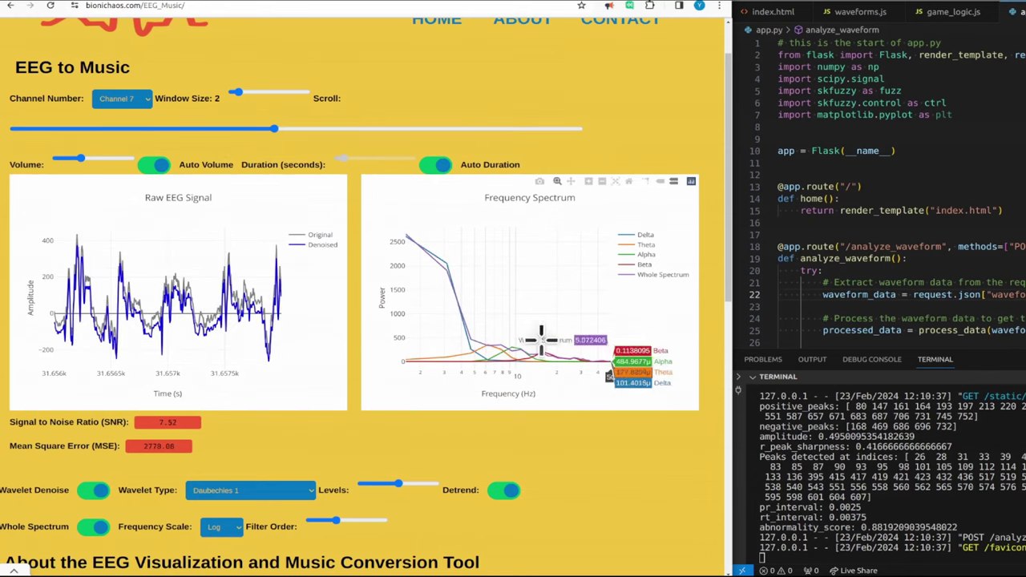
{"action": "left_click", "coordinate": [93, 527]}
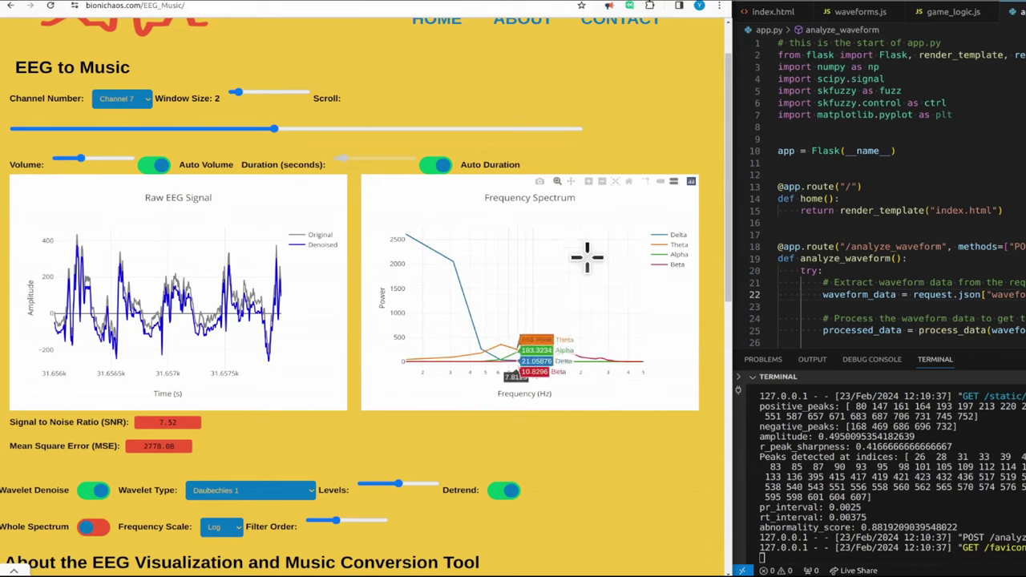
Restore Whole Spectrum, keep a Log frequency scale, raise Filter Order slightly, and shift the window earlier.
{"action": "left_click", "coordinate": [93, 527]}
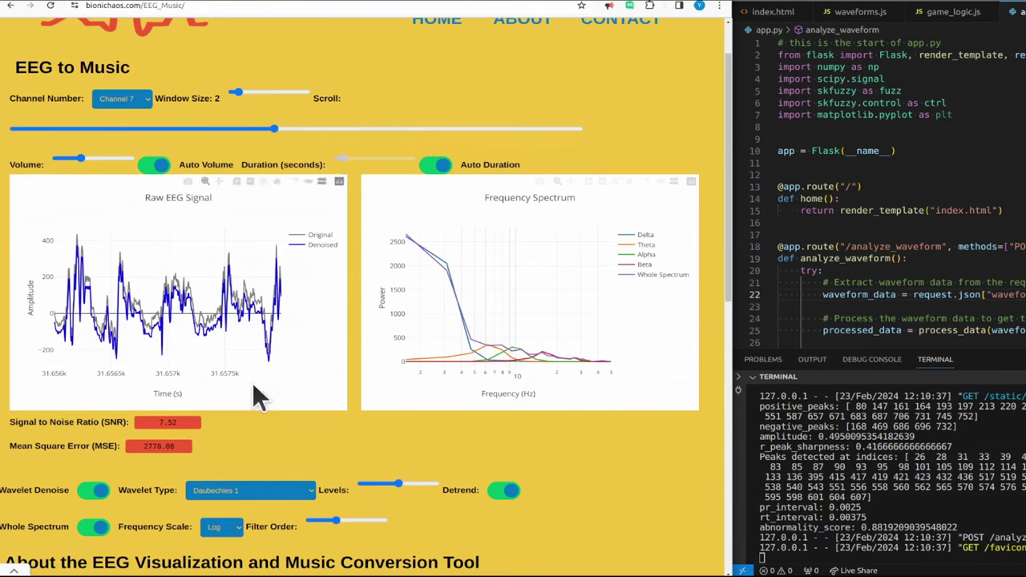
{"action": "left_click", "coordinate": [211, 529]}
{"action": "left_click", "coordinate": [229, 548]}
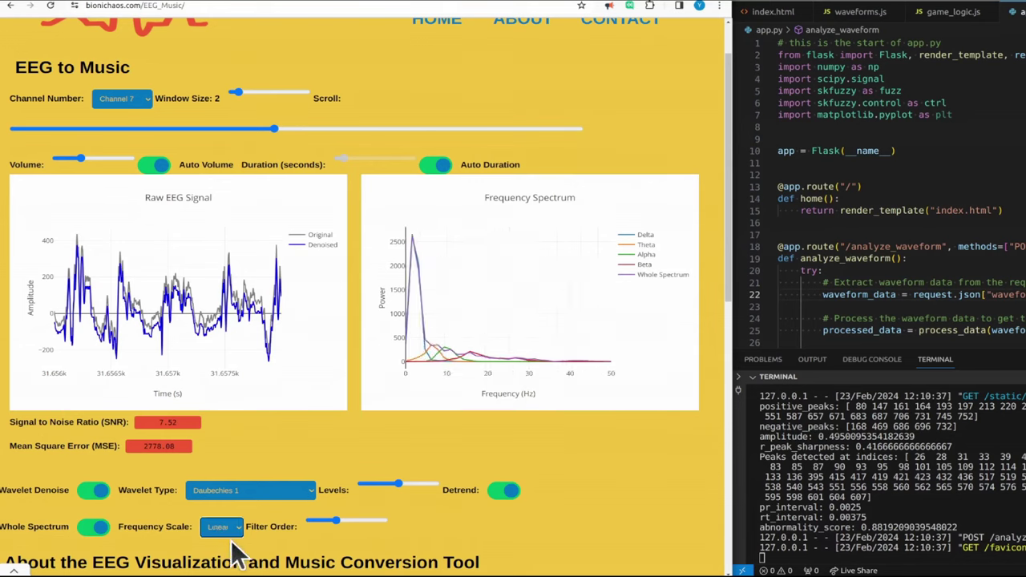
{"action": "left_click", "coordinate": [221, 526]}
{"action": "left_click", "coordinate": [234, 552]}
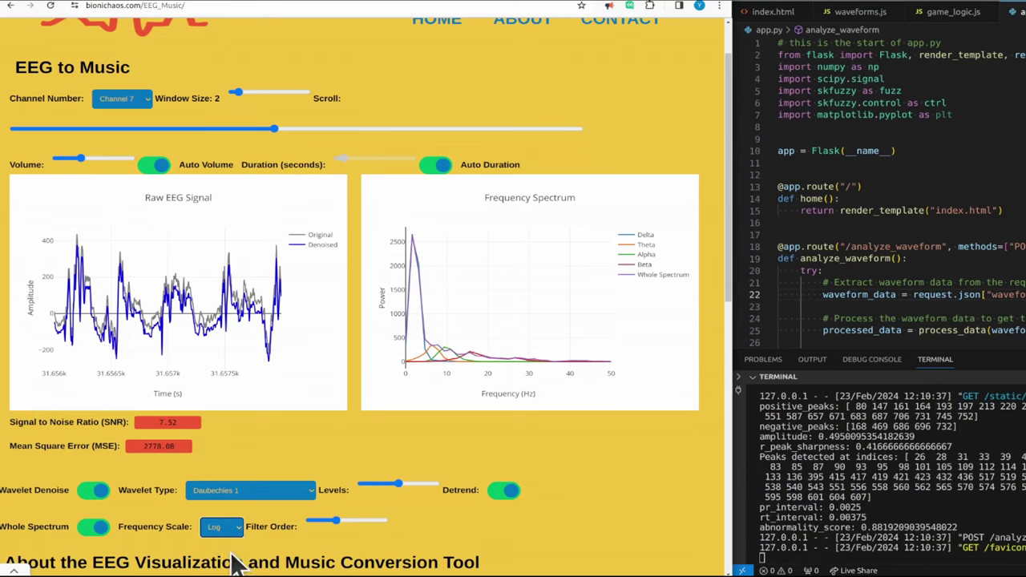
{"action": "left_click_drag", "start_coordinate": [337, 521], "coordinate": [314, 521]}
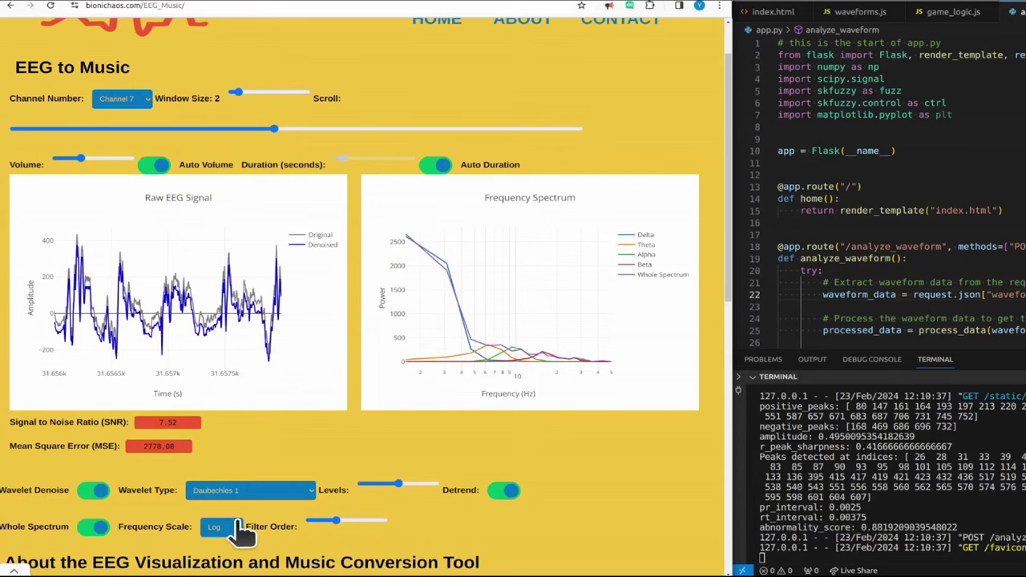
{"action": "left_click_drag", "start_coordinate": [257, 121], "coordinate": [242, 127]}
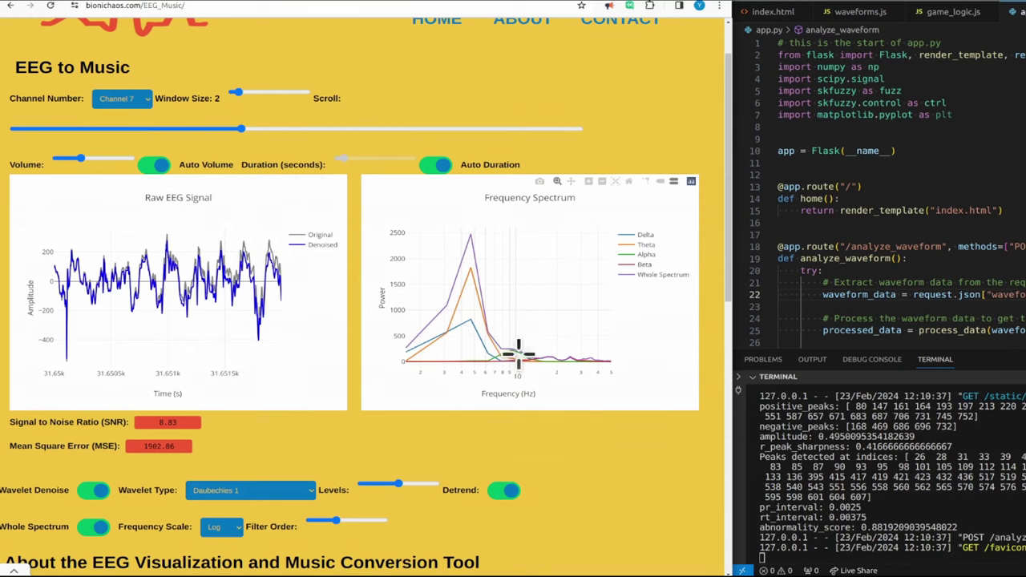
Denoise with the Symlet 3 wavelet, move the window later, and set Window Size to 28.
{"action": "left_click", "coordinate": [238, 489]}
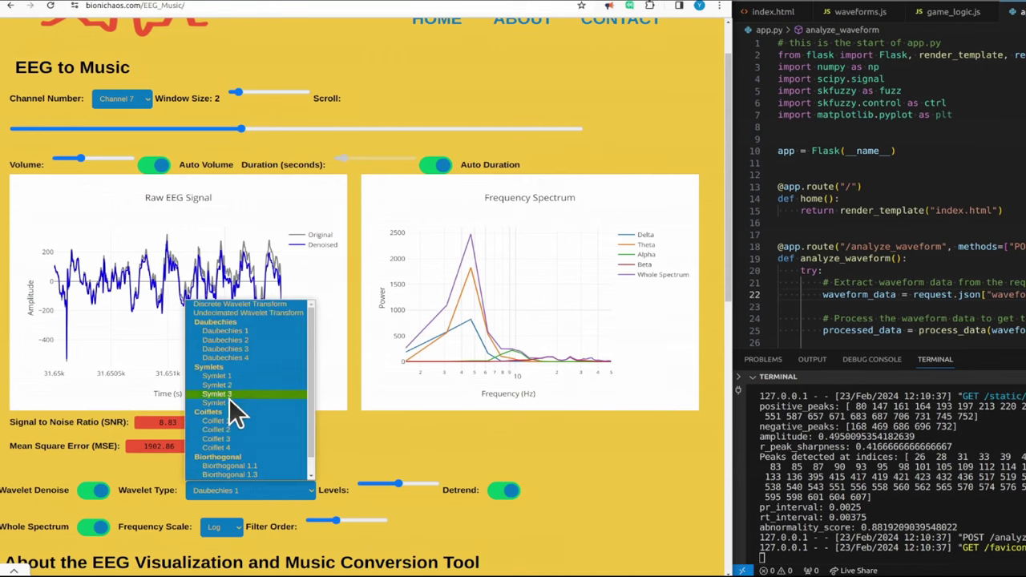
{"action": "left_click", "coordinate": [229, 397]}
{"action": "left_click_drag", "start_coordinate": [241, 128], "coordinate": [352, 141]}
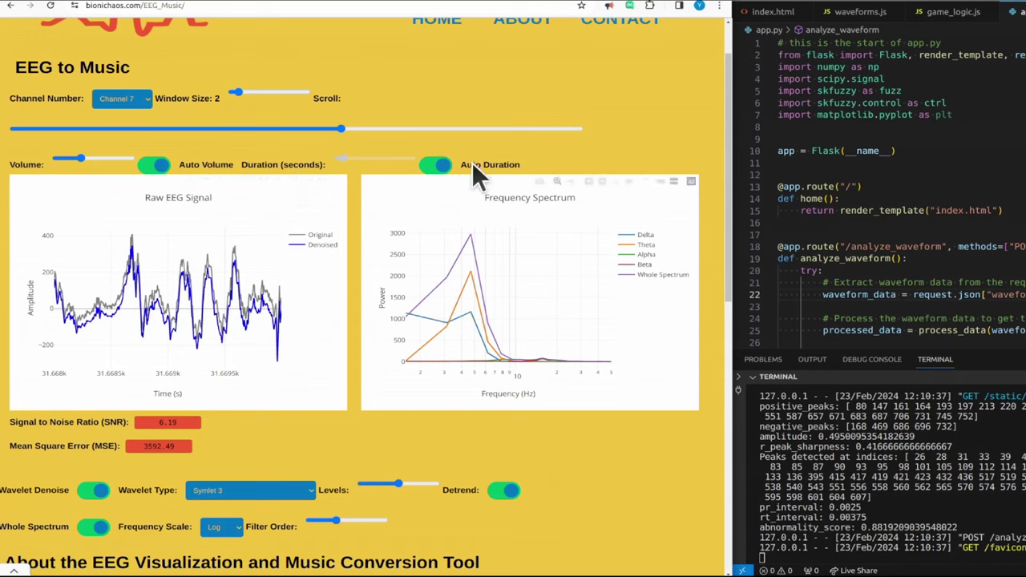
{"action": "left_click", "coordinate": [264, 94]}
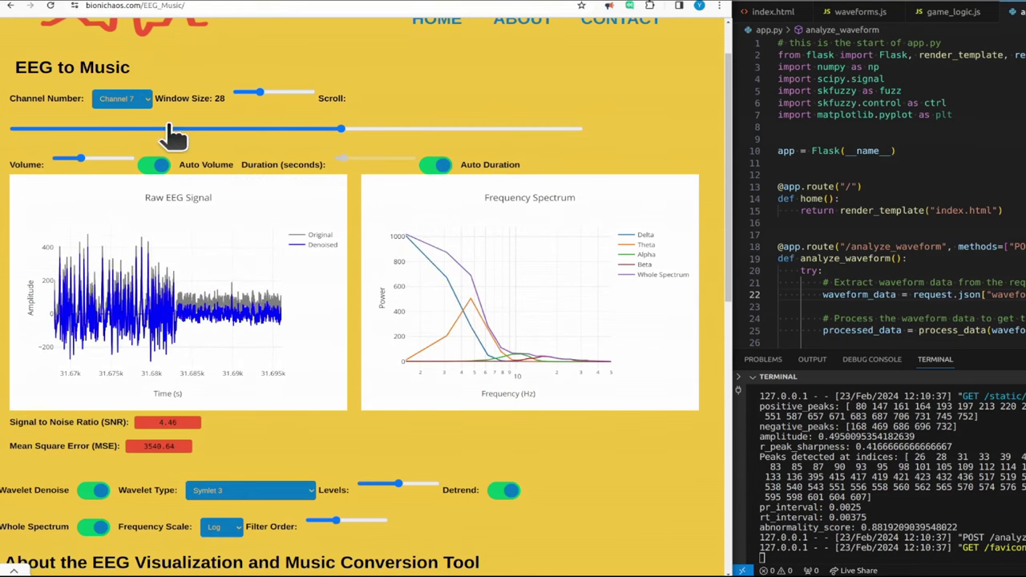
{"action": "scroll", "coordinate": [190, 157], "scroll_direction": "up", "scroll_amount": 1}
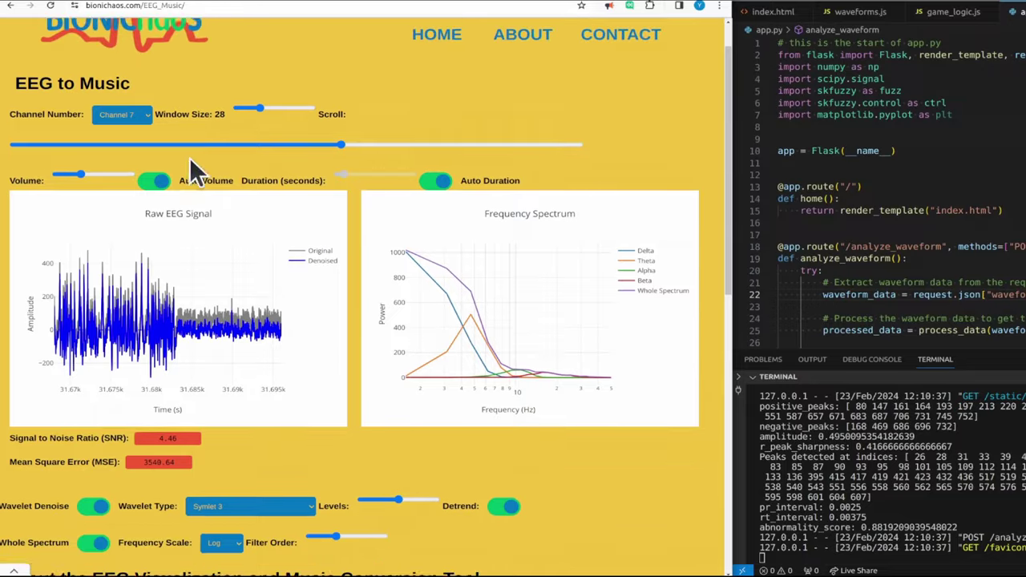